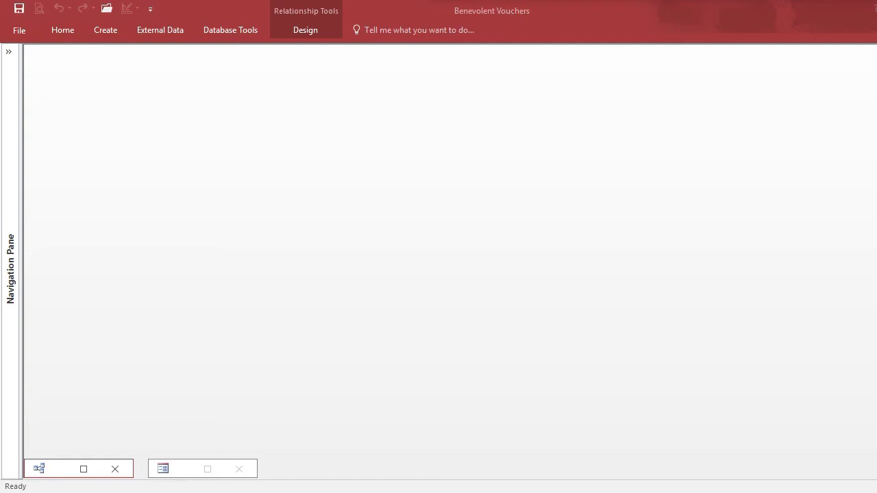
# Restore the minimized Benevolent Recipients form and look up the first applicant in the Find Applicant list
pyautogui.doubleClick(185, 473)
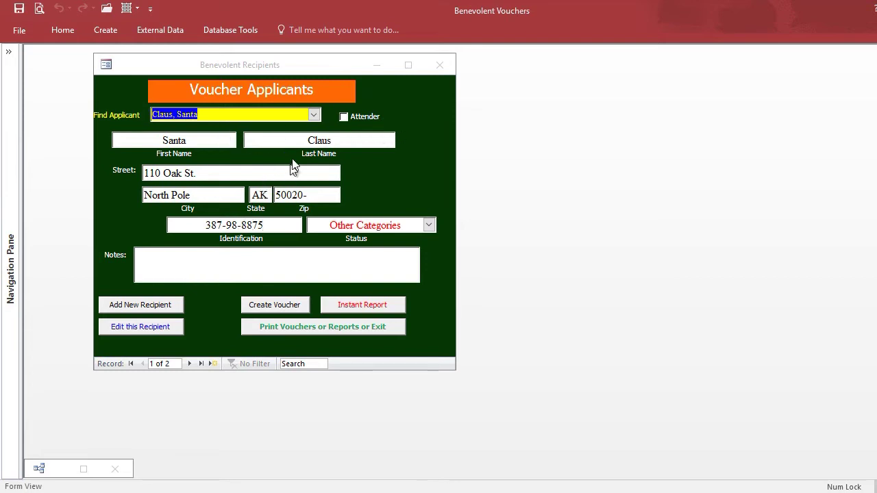
pyautogui.click(314, 115)
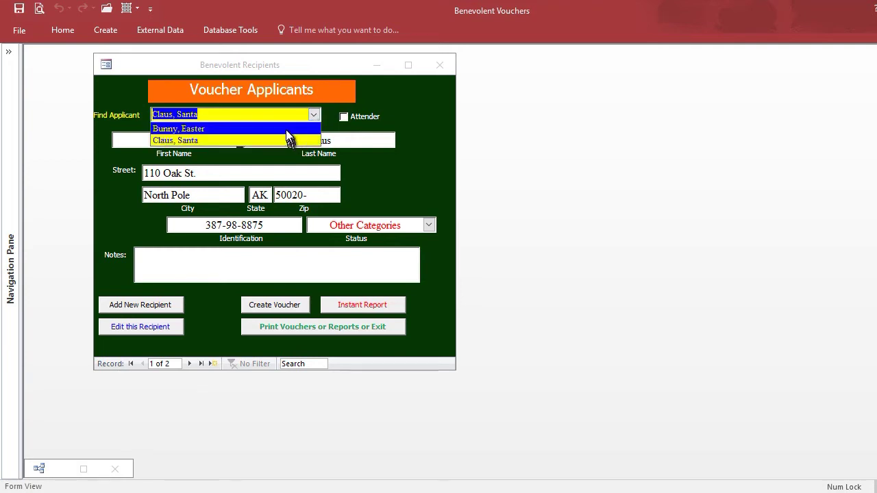
pyautogui.click(286, 129)
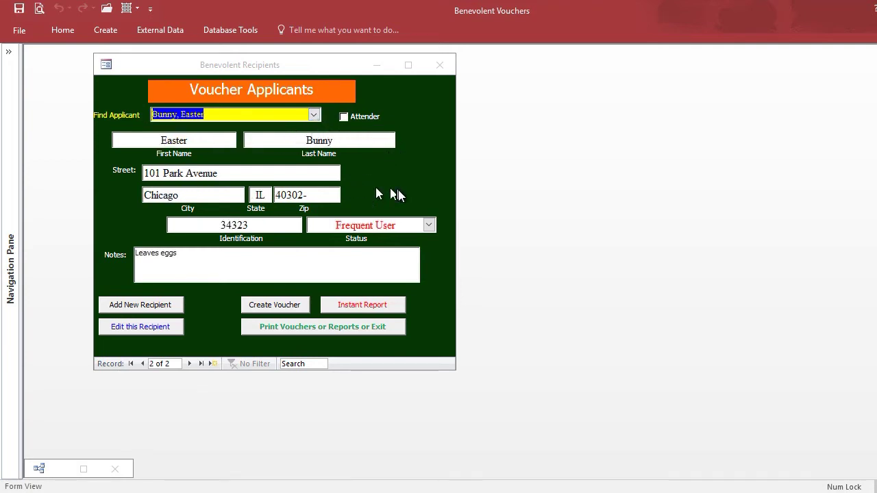
# Enable editing of the current recipient and change the fourth digit of the Zip field to 4
pyautogui.click(198, 197)
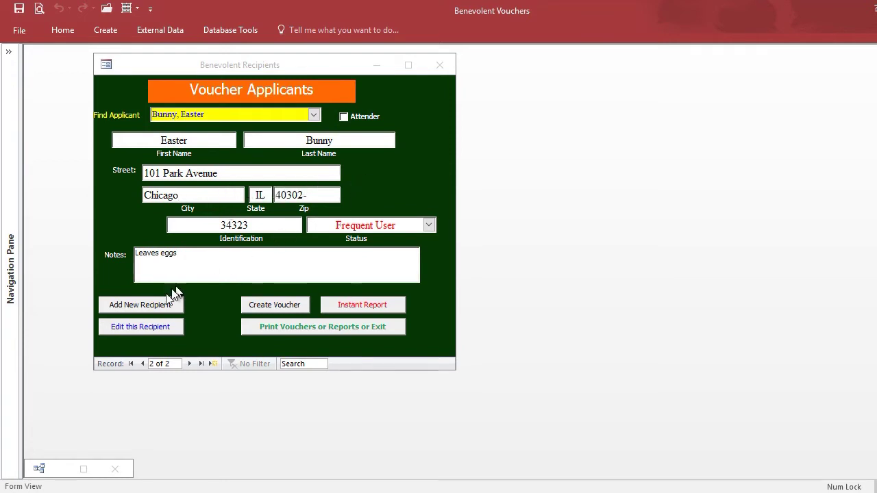
pyautogui.click(156, 328)
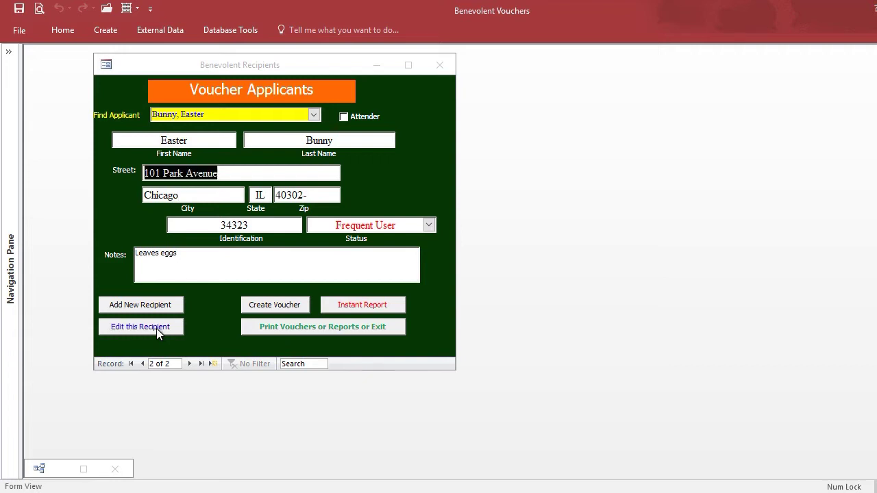
pyautogui.click(296, 195)
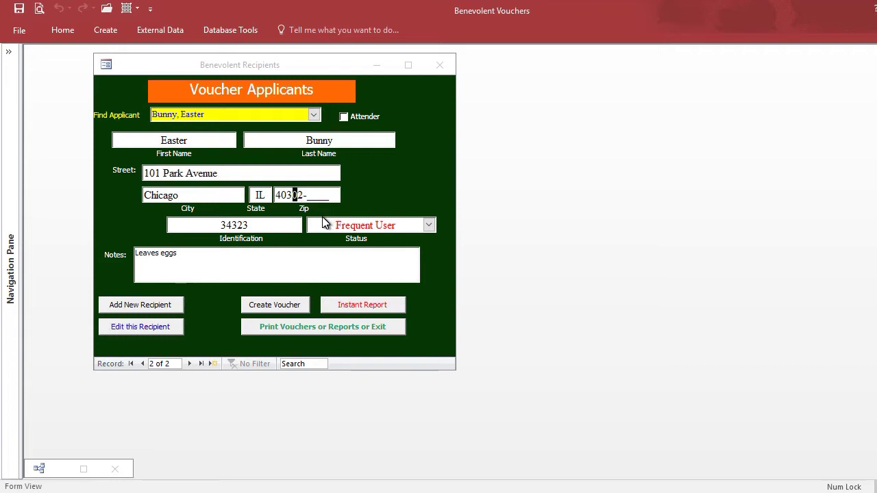
pyautogui.write('4')
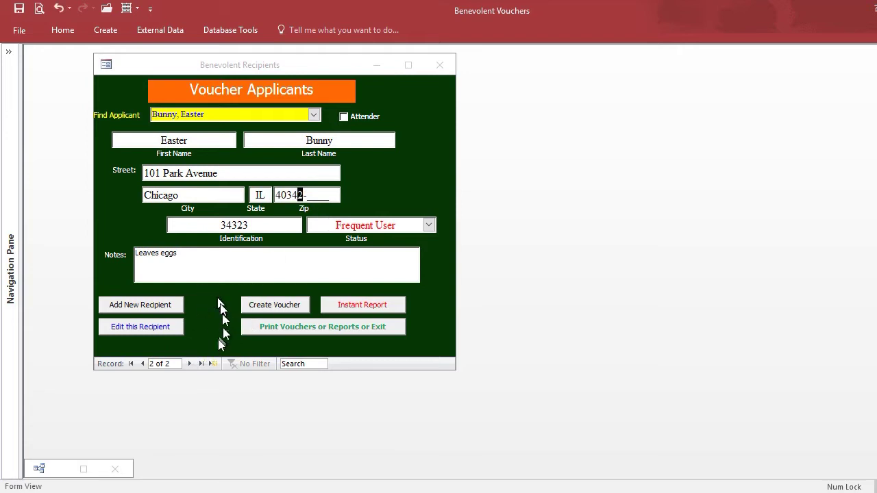
# Browse through the recipient records back to the first one and bring up a blank form for a new recipient
pyautogui.click(189, 364)
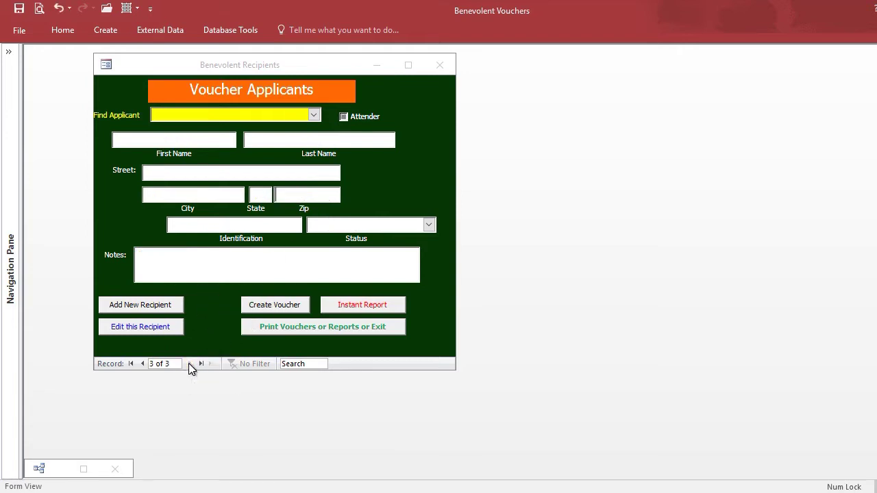
pyautogui.click(144, 364)
pyautogui.click(144, 364)
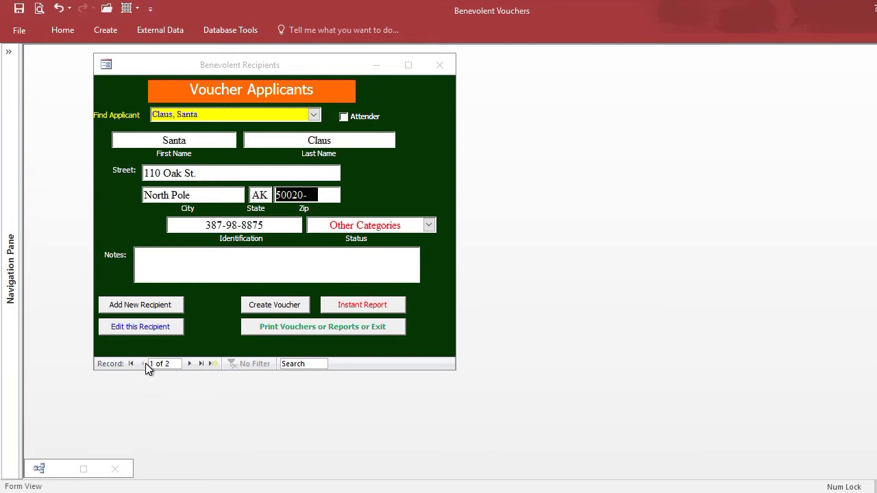
pyautogui.click(202, 196)
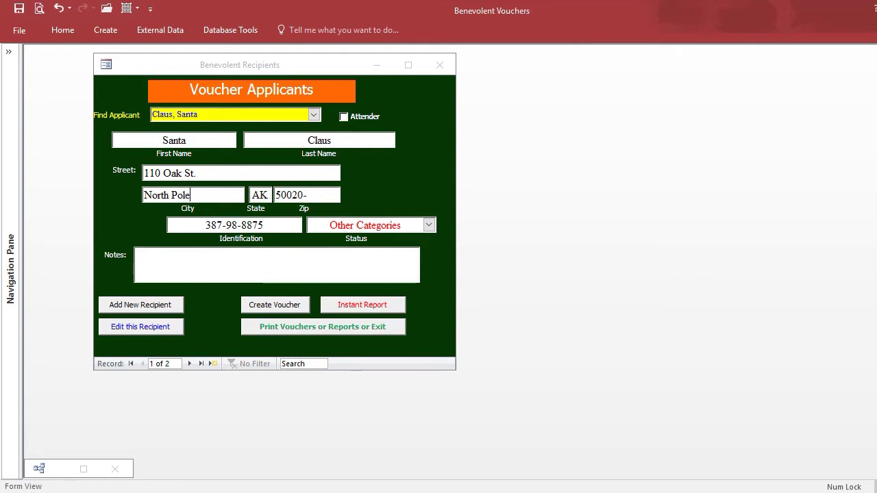
pyautogui.click(150, 304)
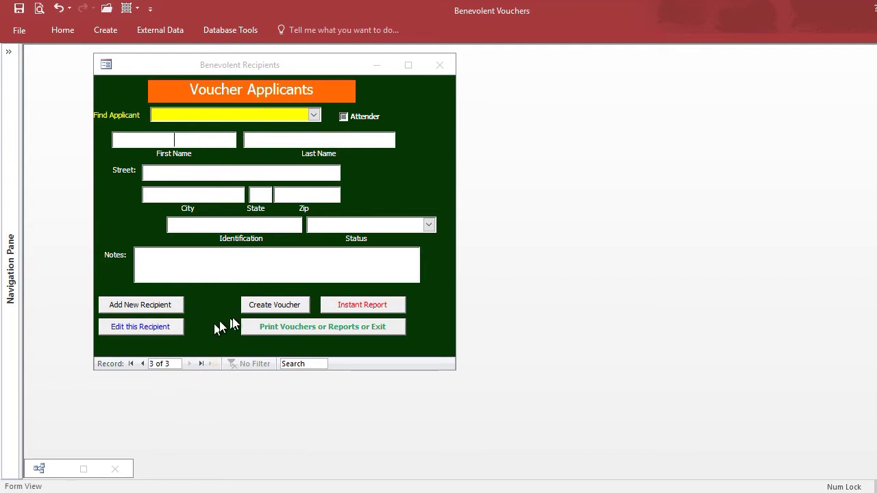
# View the existing voucher requests from the recipients form, advance to the second voucher and close the form
pyautogui.click(268, 304)
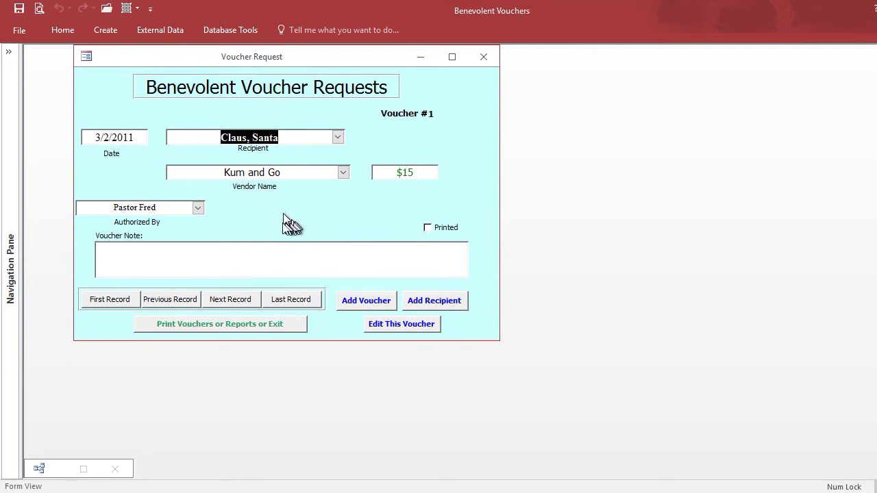
pyautogui.click(239, 301)
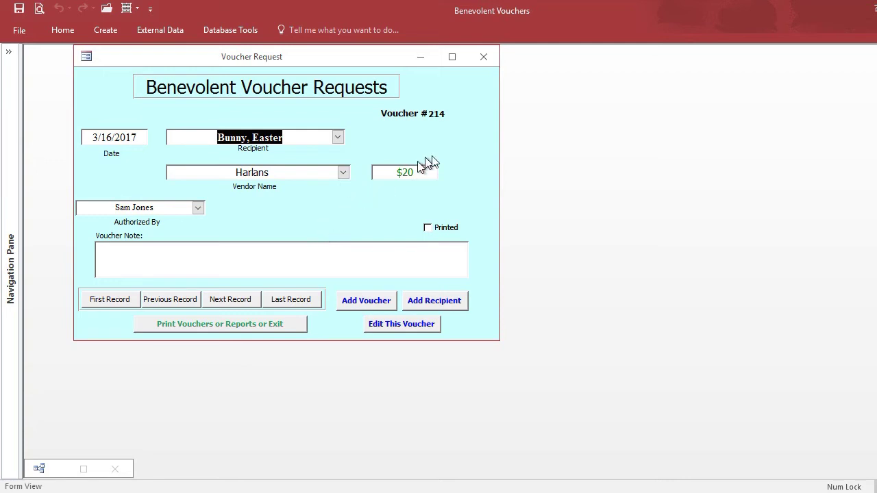
pyautogui.click(484, 57)
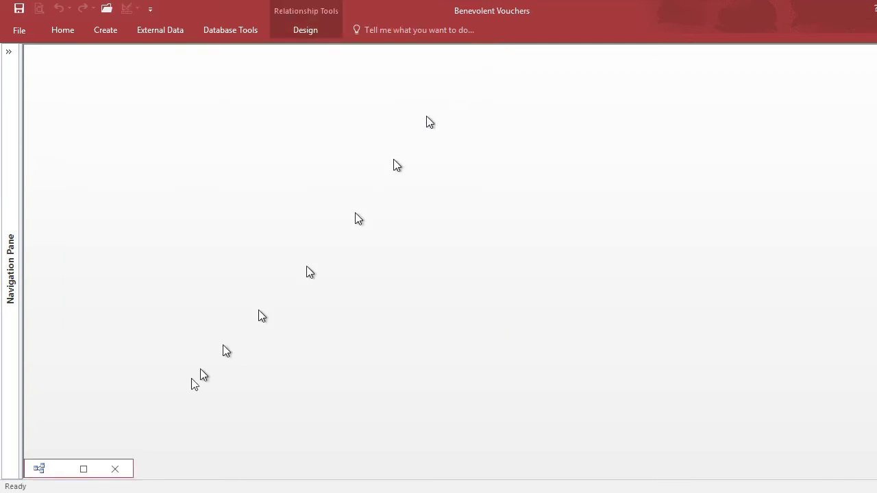
# Examine how the Vouchers table relates to Authorized, tblVendors and tblRecipient in the Relationships window, and close it
pyautogui.click(52, 470)
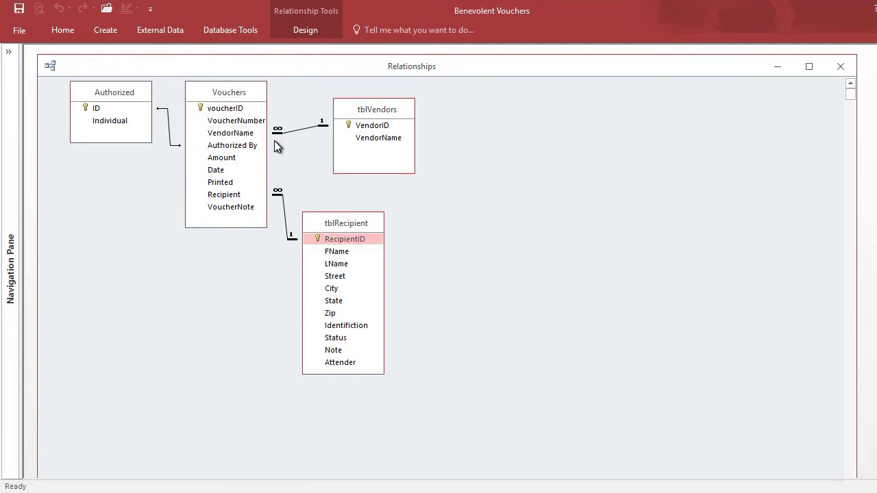
pyautogui.moveTo(246, 145); pyautogui.dragTo(121, 126)
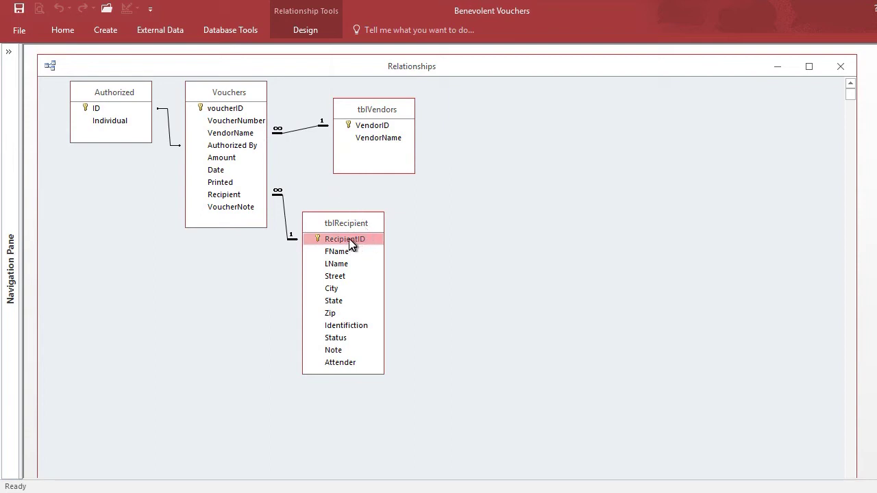
pyautogui.moveTo(350, 240); pyautogui.dragTo(359, 197)
pyautogui.moveTo(369, 137); pyautogui.dragTo(404, 177)
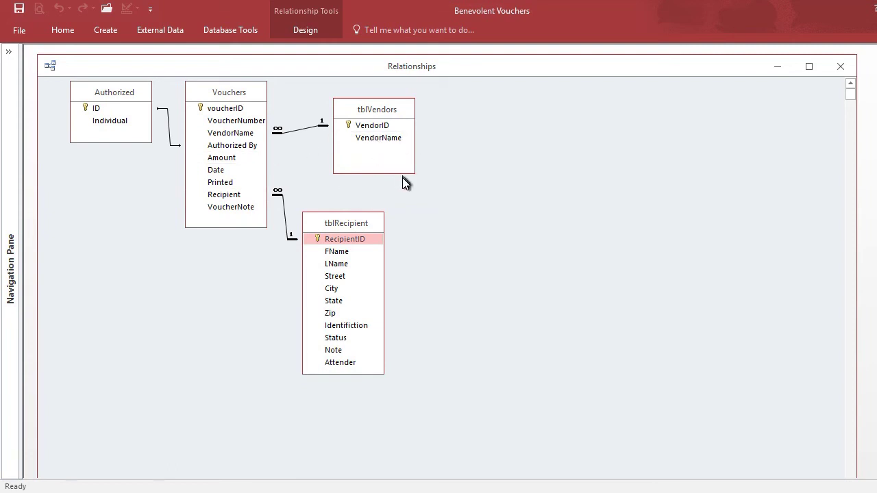
pyautogui.click(376, 139)
pyautogui.moveTo(377, 141); pyautogui.dragTo(781, 92)
pyautogui.click(835, 68)
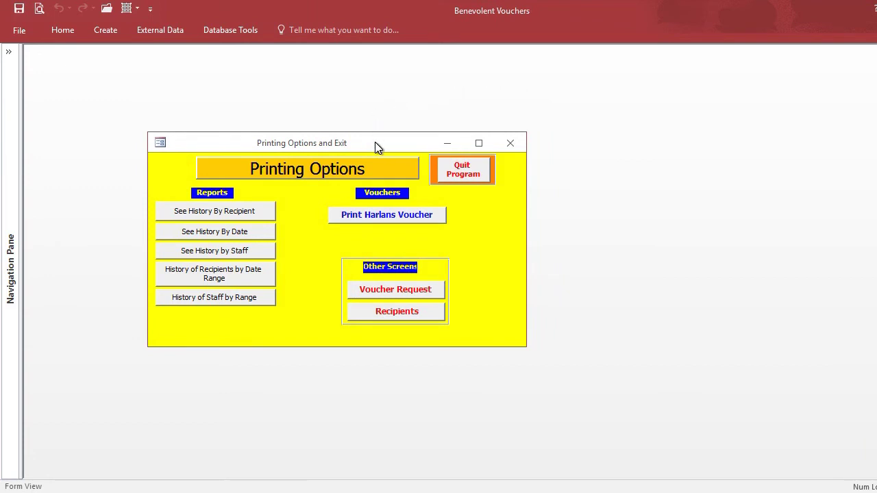
# View the Voucher Request and Recipients screens from Printing Options, closing each one
pyautogui.click(403, 291)
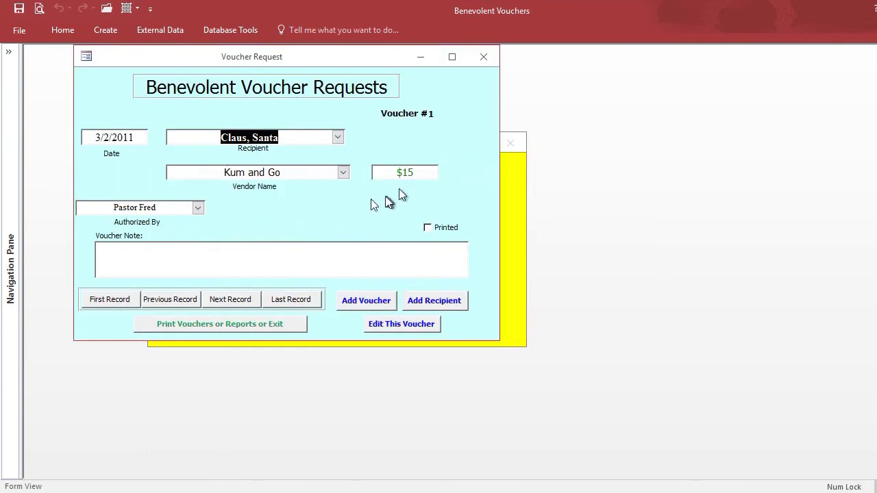
pyautogui.click(486, 55)
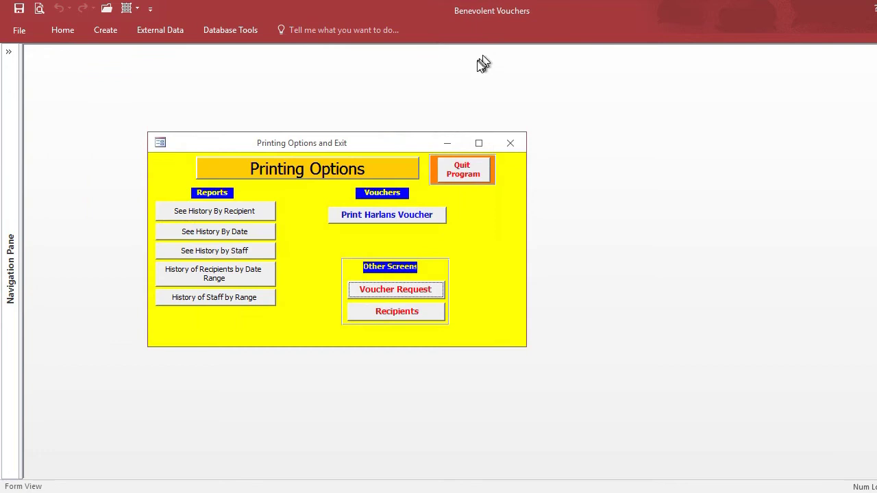
pyautogui.click(409, 311)
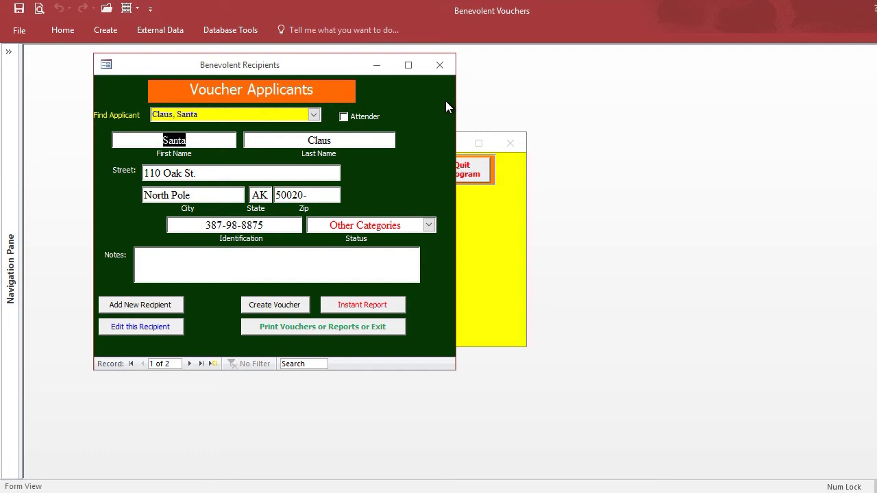
pyautogui.click(439, 65)
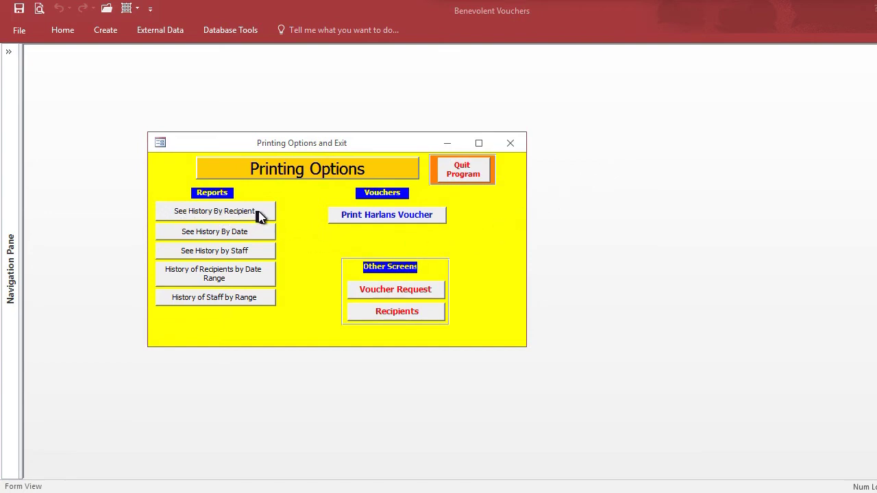
# Preview the voucher history reports by recipient and by date, closing each preview
pyautogui.click(215, 212)
pyautogui.click(501, 150)
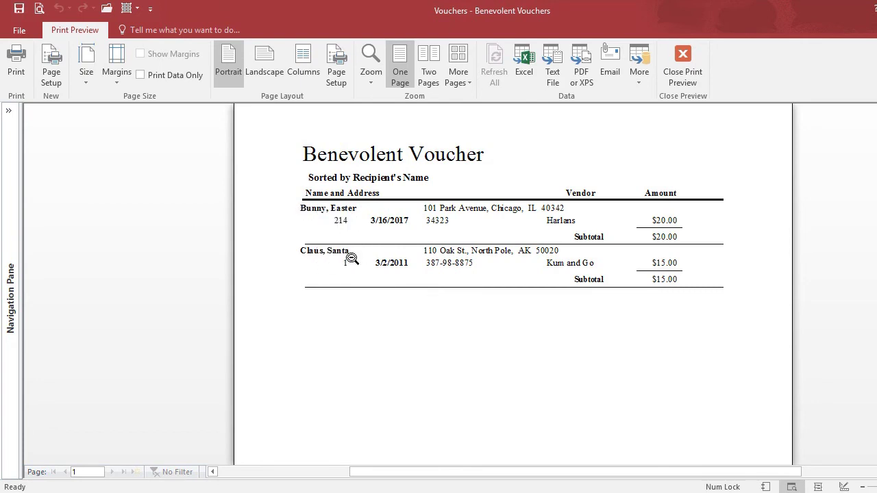
pyautogui.click(681, 53)
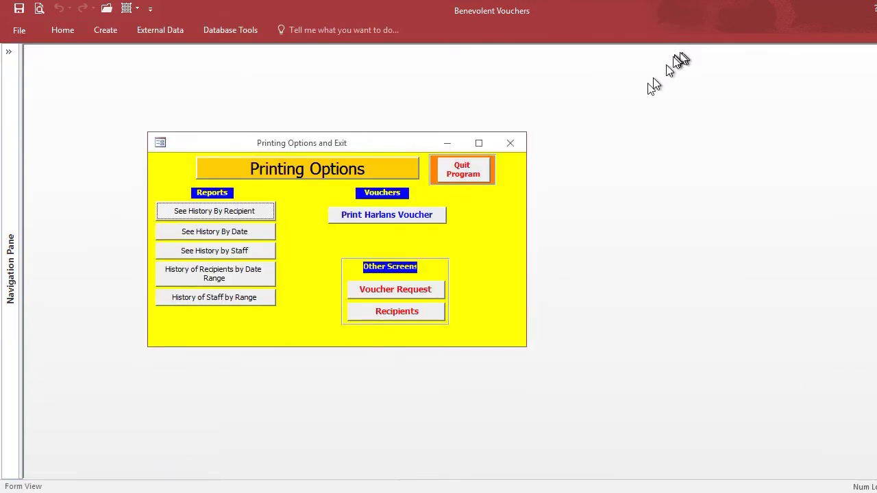
pyautogui.click(244, 234)
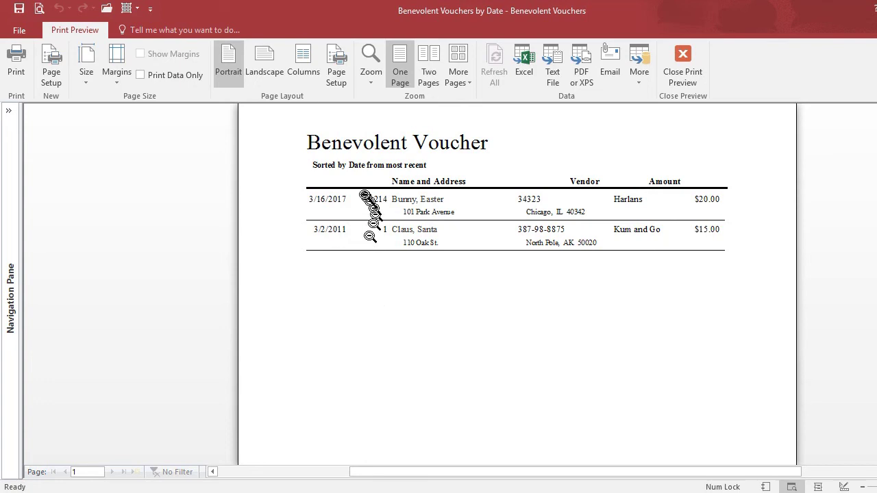
pyautogui.click(682, 61)
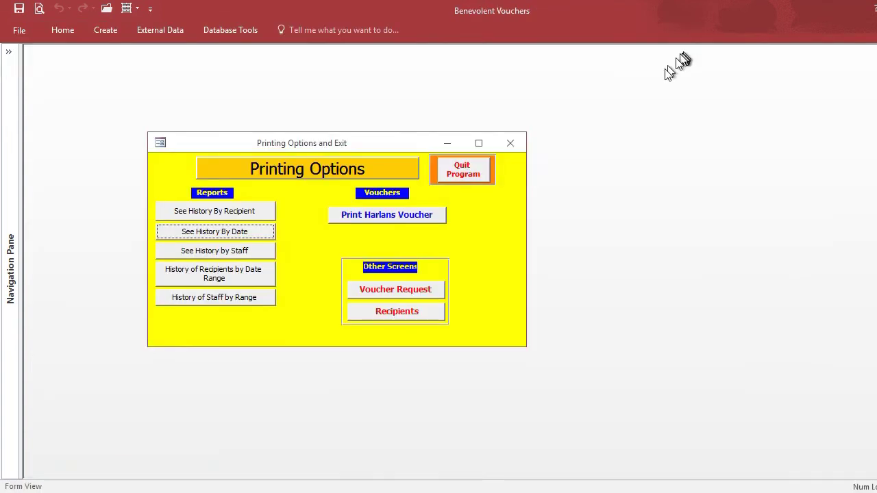
# Preview the voucher history by staff, zoom in on the report and close it
pyautogui.click(229, 251)
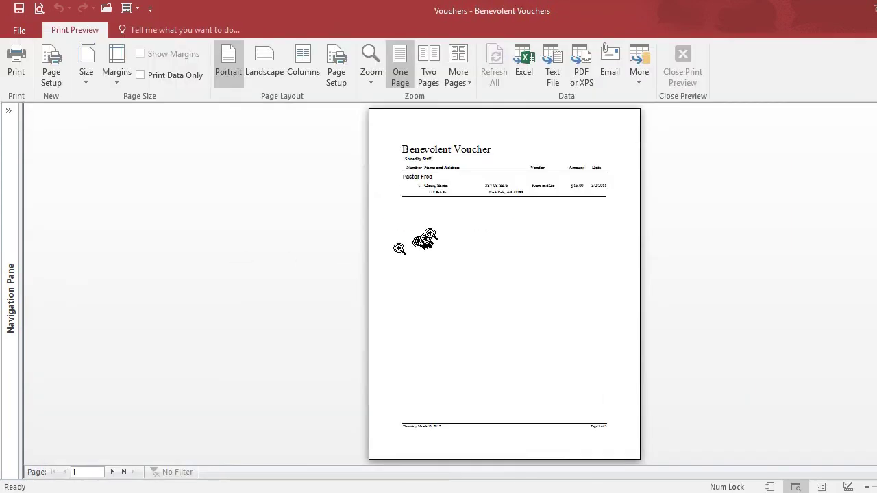
pyautogui.click(508, 138)
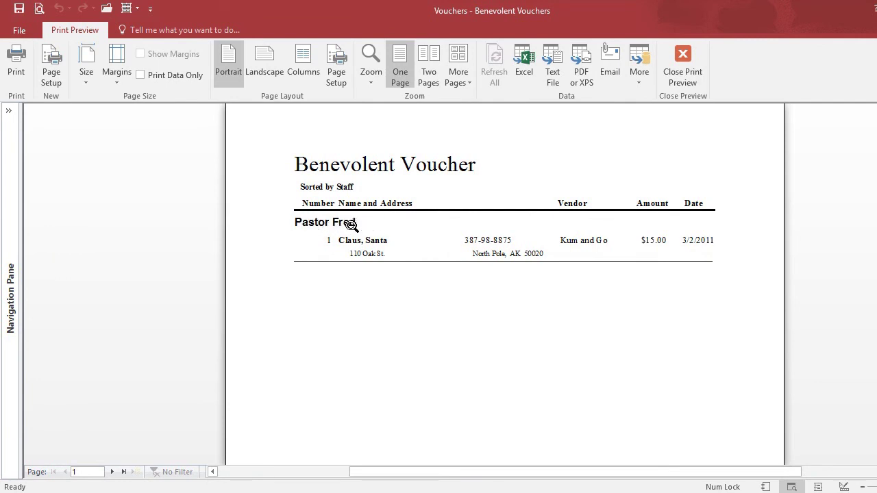
pyautogui.click(682, 58)
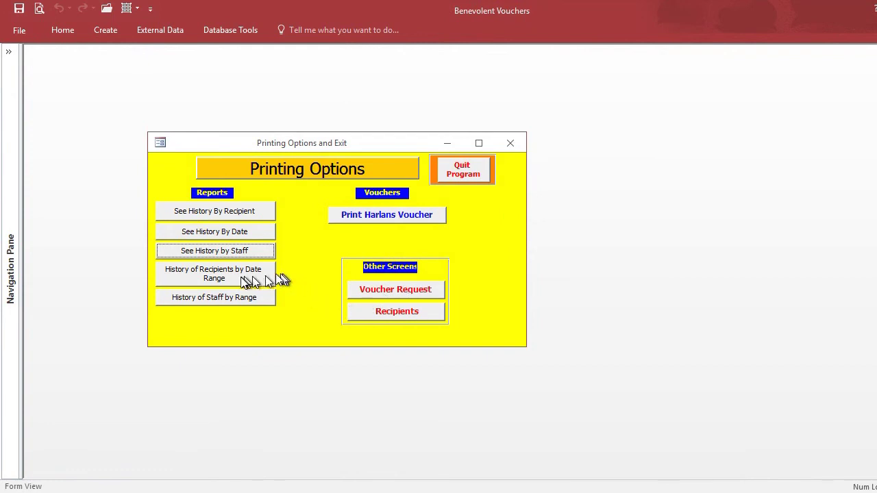
# Preview the history of recipients for the date range 3/1/14 to 3/5/19 and close the report
pyautogui.click(230, 276)
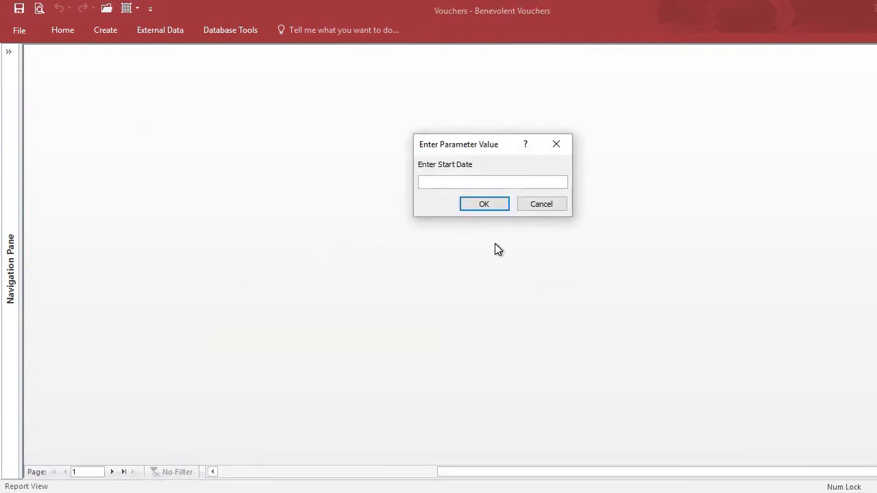
pyautogui.write('3/1/14')
pyautogui.press('Return')
pyautogui.write('3/5/1')
pyautogui.press('Return')
pyautogui.click(453, 145)
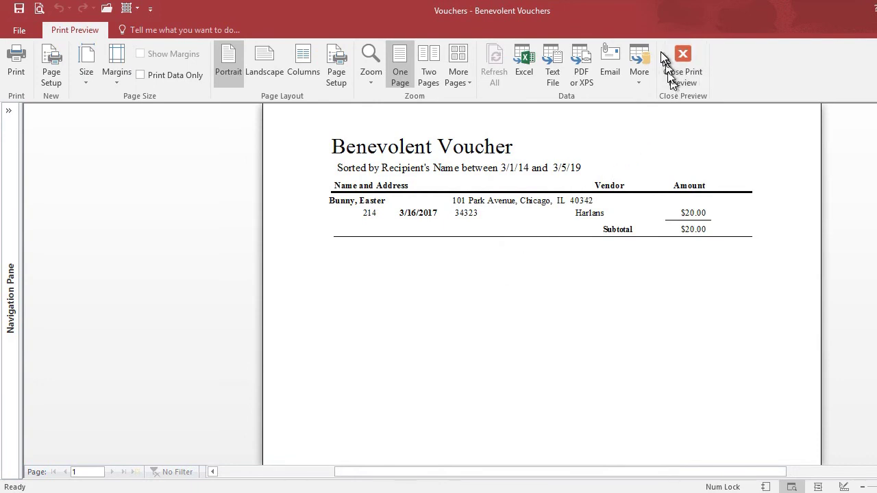
pyautogui.click(681, 60)
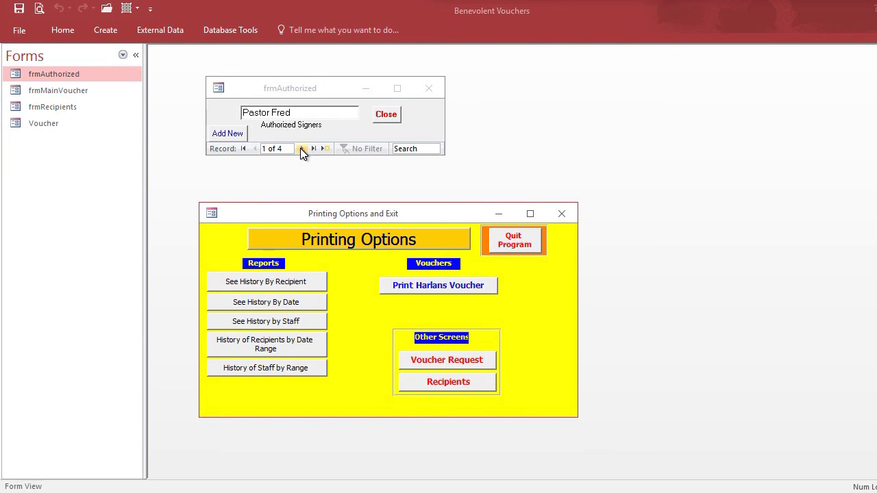
# Page through the authorized signers in the frmAuthorized form up to the last record
pyautogui.click(302, 148)
pyautogui.click(302, 149)
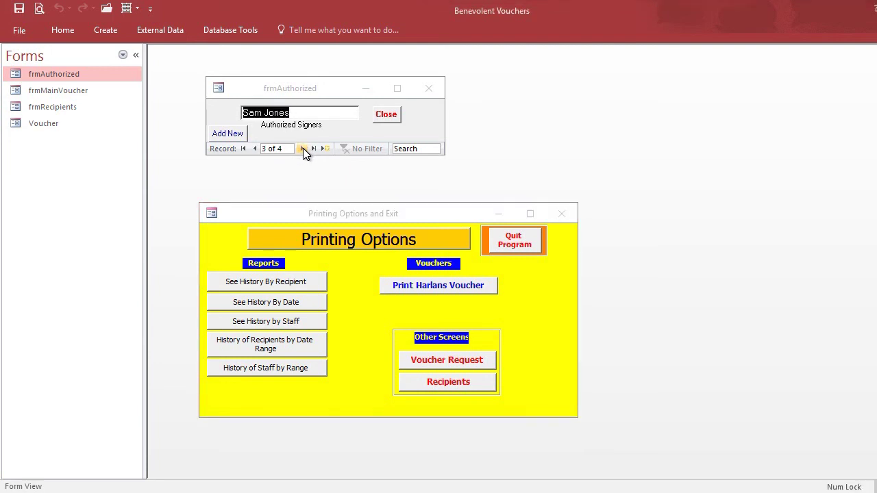
pyautogui.click(302, 148)
# Add a new voucher in the Voucher Request form and choose the second listed recipient for it
pyautogui.click(451, 363)
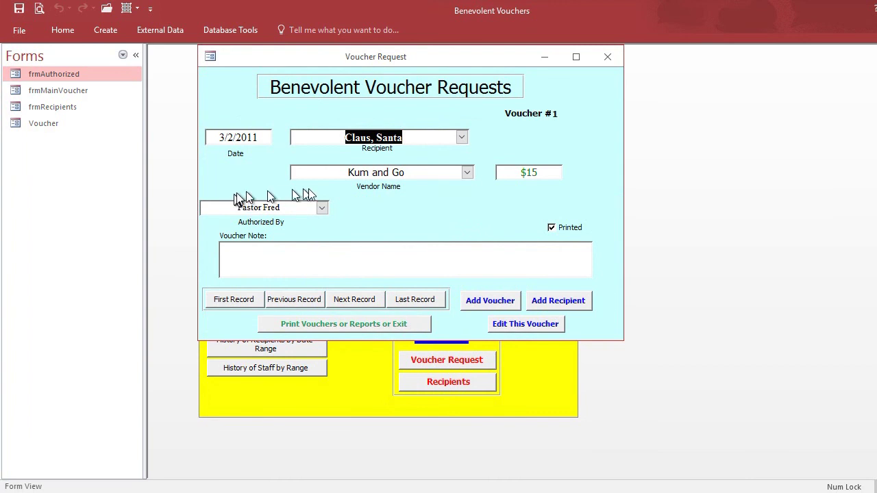
pyautogui.click(489, 299)
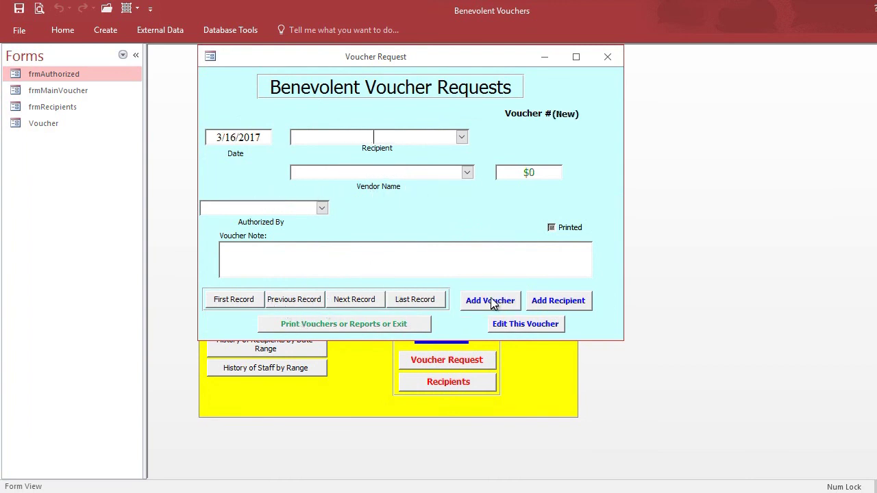
pyautogui.click(462, 137)
pyautogui.click(403, 168)
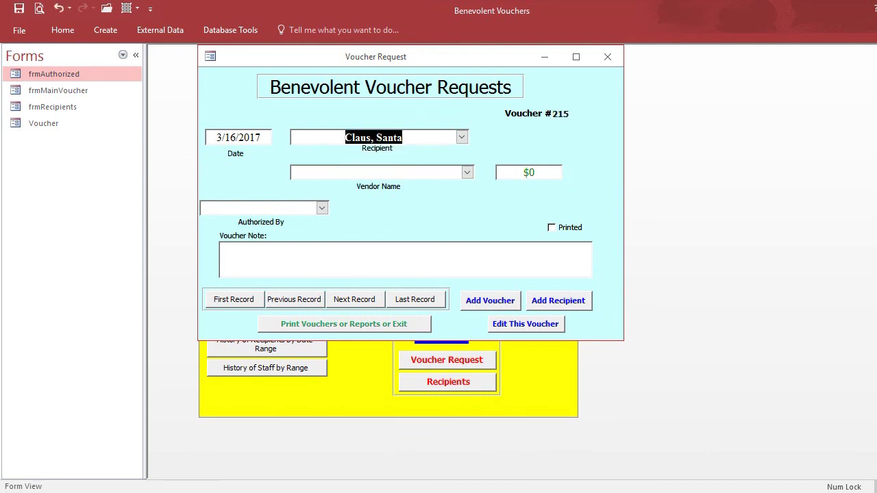
# Set the new voucher's vendor to Kum and Go and its Authorized By to the third listed signer
pyautogui.click(467, 172)
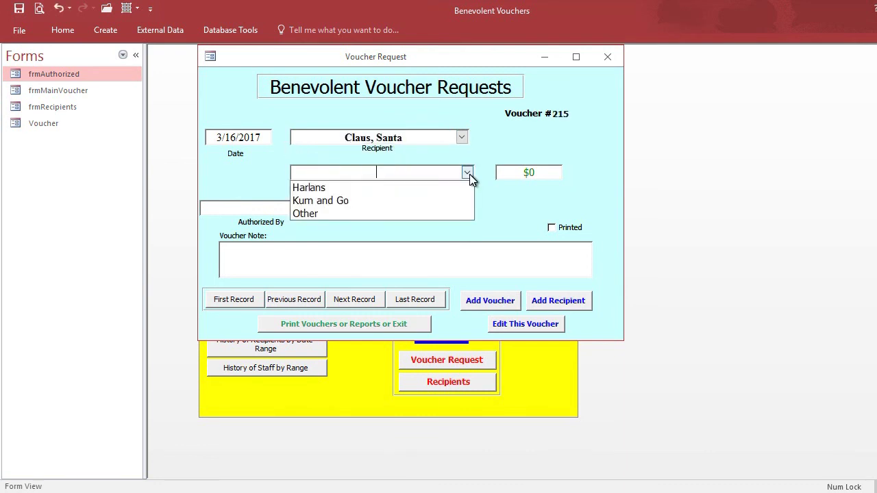
pyautogui.click(372, 200)
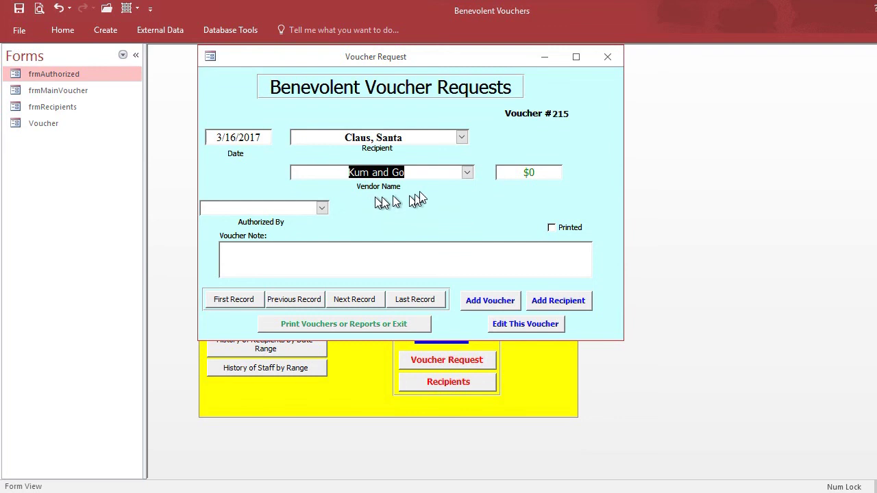
pyautogui.click(322, 208)
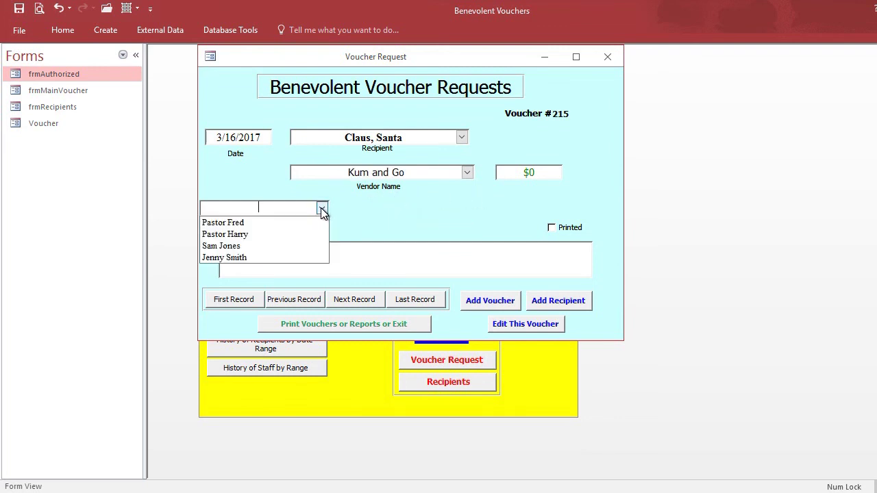
pyautogui.click(261, 246)
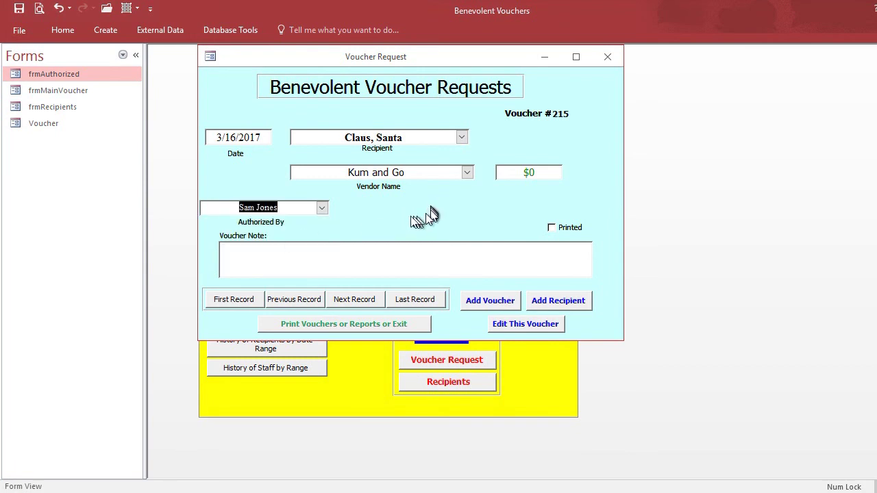